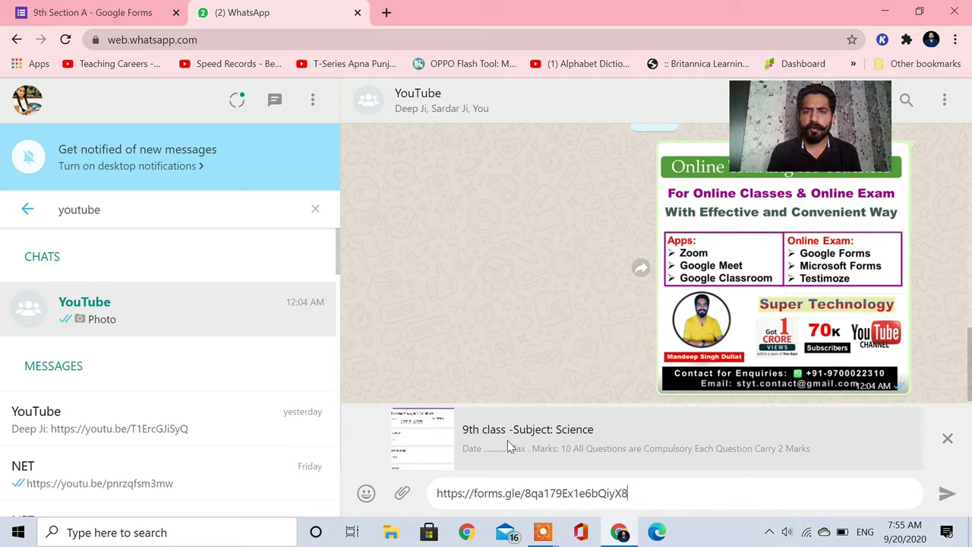
# Step: Send the form link to the YouTube WhatsApp group and return to the 9th Section A form's responses
pyautogui.click(947, 495)
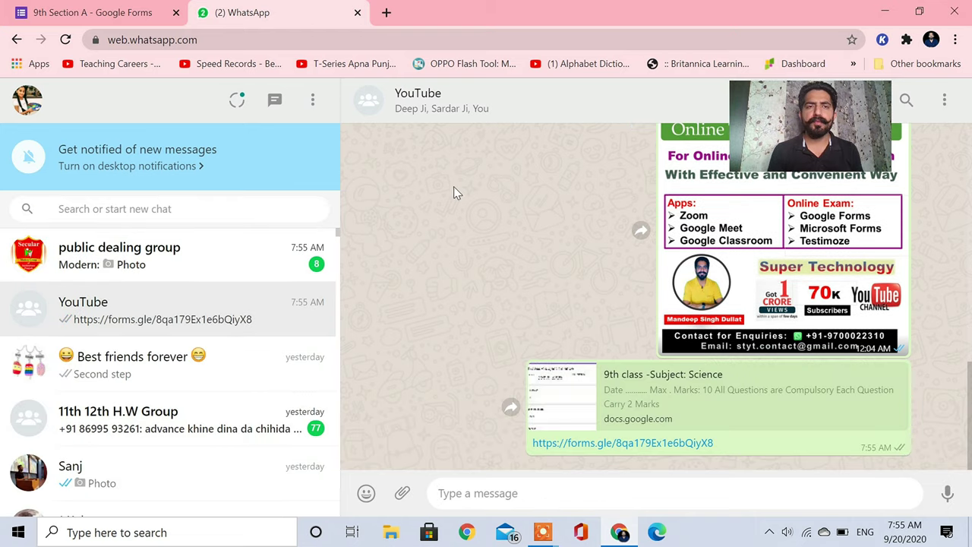
pyautogui.click(116, 9)
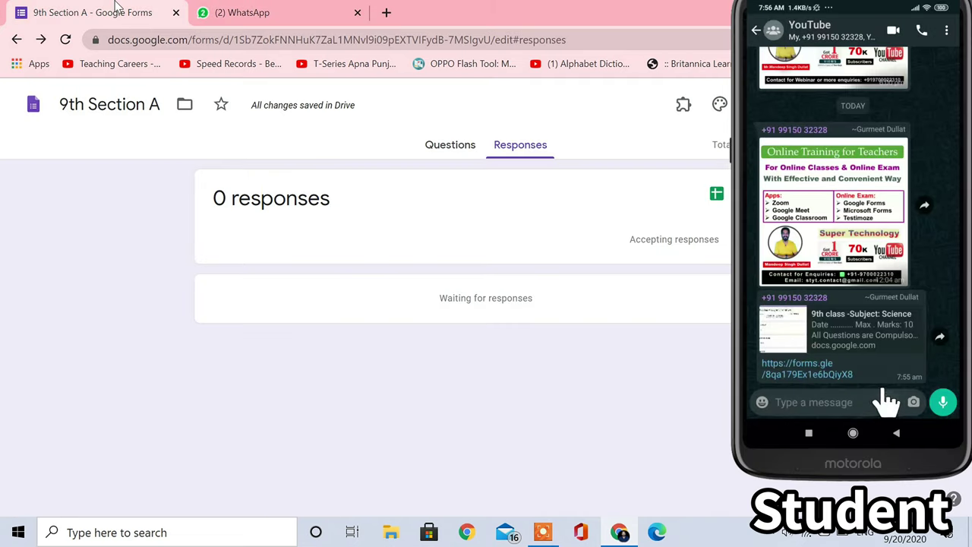
# Step: On the student's phone, open the shared form link from the group chat in the browser
pyautogui.click(826, 376)
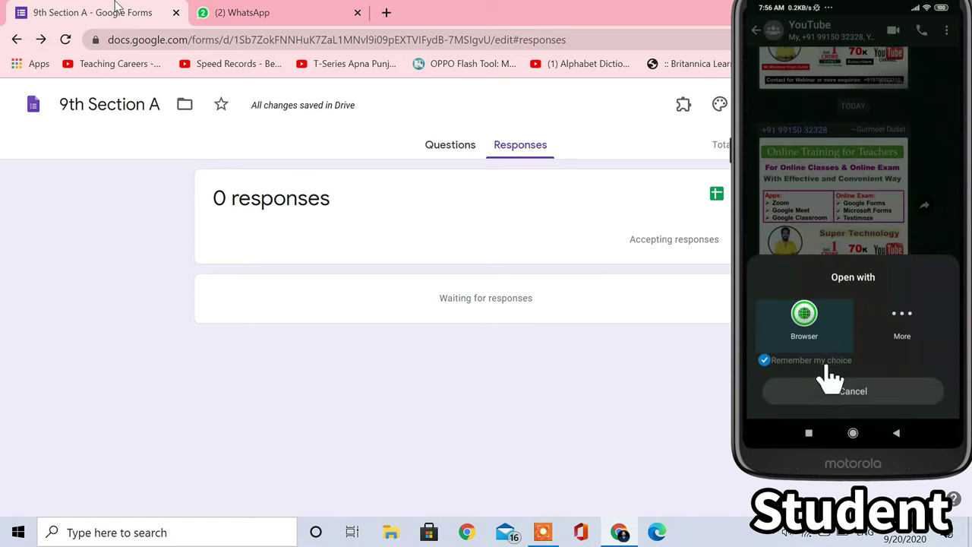
pyautogui.click(892, 318)
pyautogui.click(832, 326)
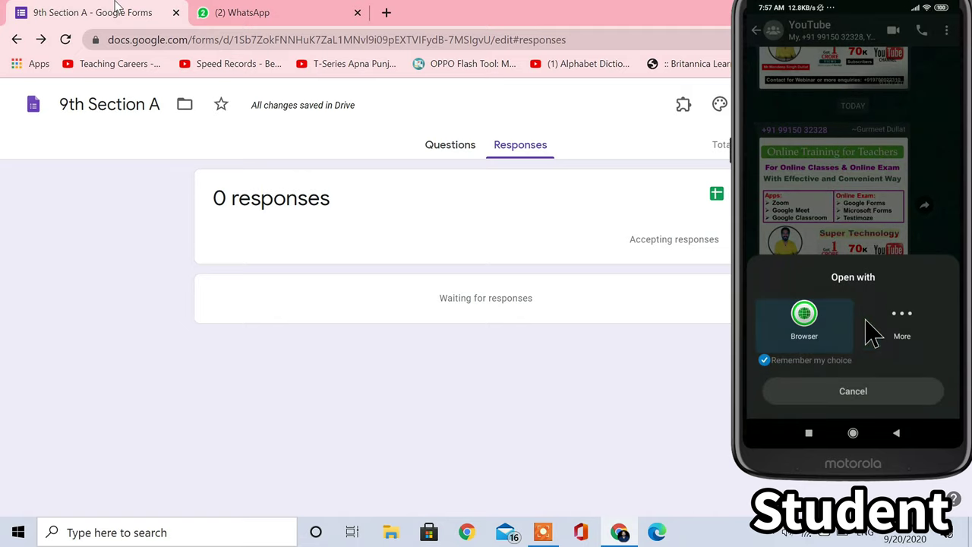
pyautogui.click(905, 319)
pyautogui.click(831, 318)
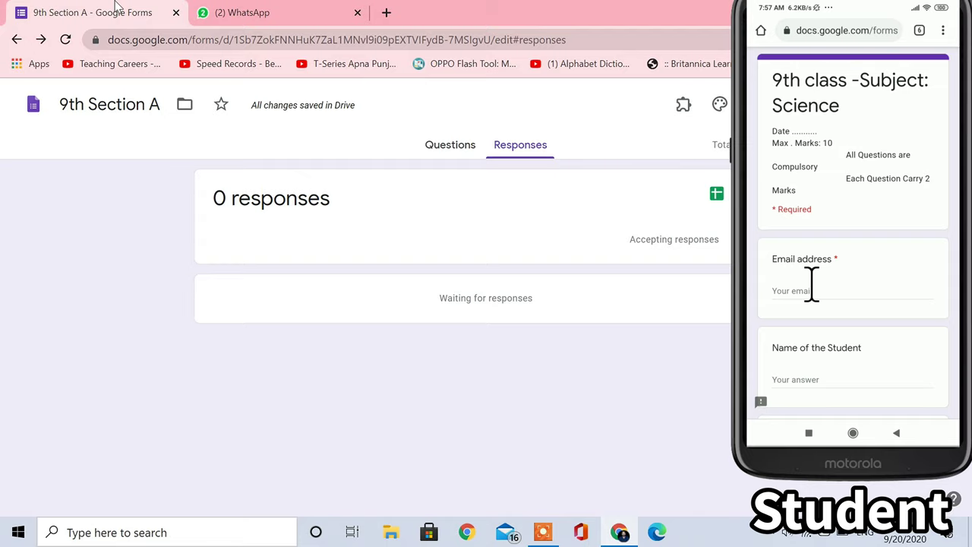
# Step: Fill in the student's email address, name, roll number and mobile number, and continue to the next section
pyautogui.click(812, 285)
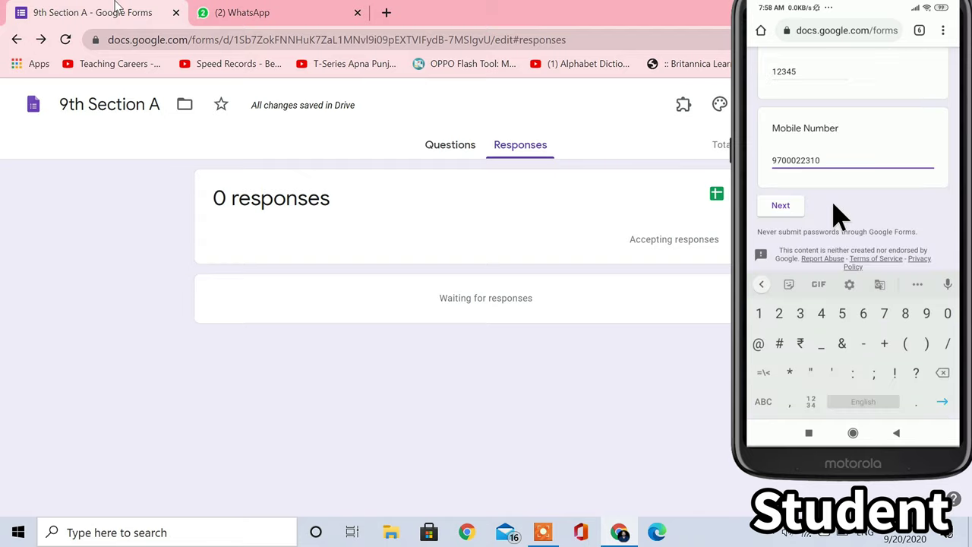
pyautogui.click(762, 219)
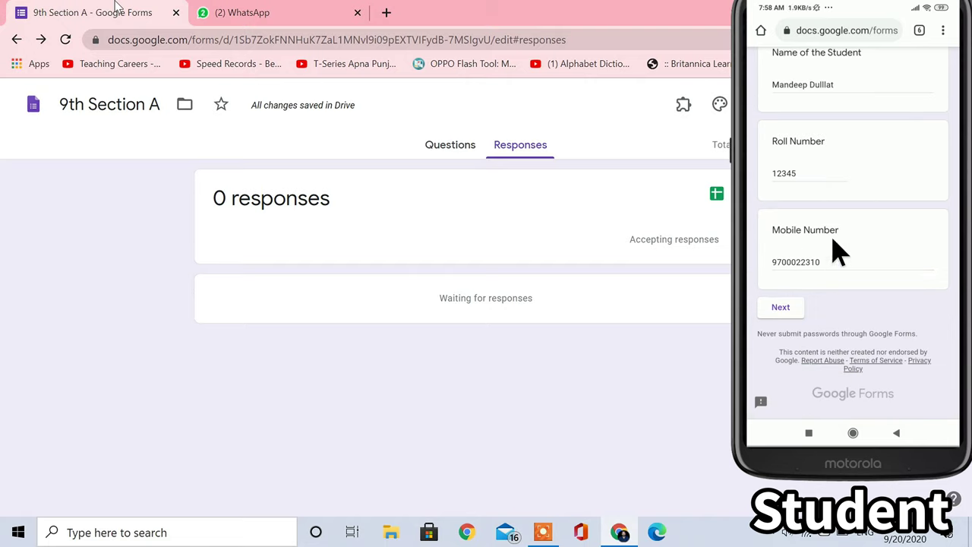
pyautogui.click(786, 312)
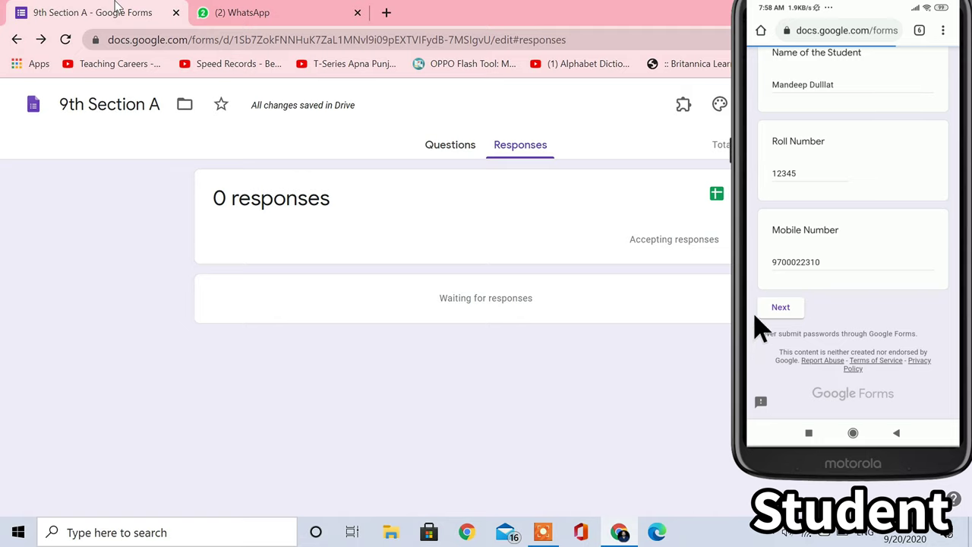
# Step: Answer the quiz questions, choosing Pink eye for question 4 and entering 15 aug 1947 for question 5, and submit the form
pyautogui.click(779, 272)
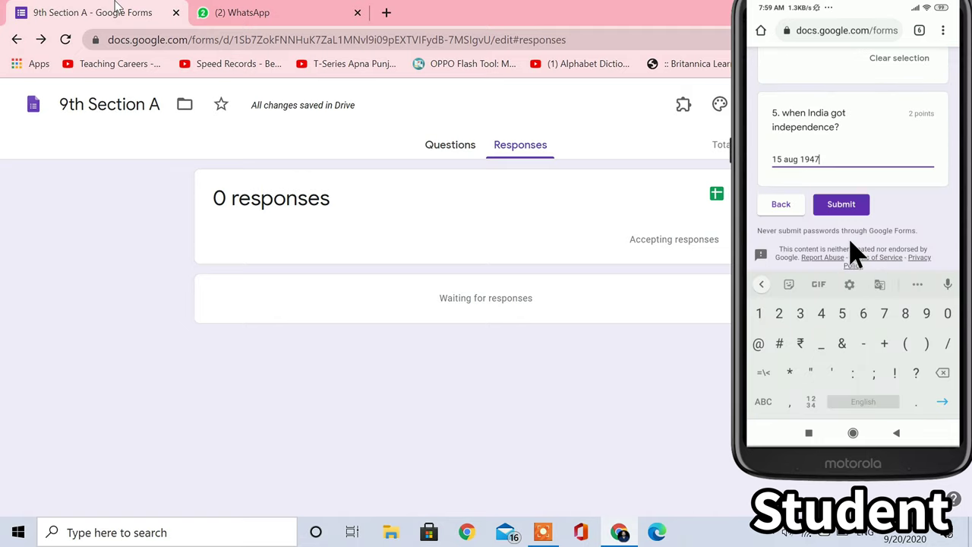
pyautogui.click(834, 205)
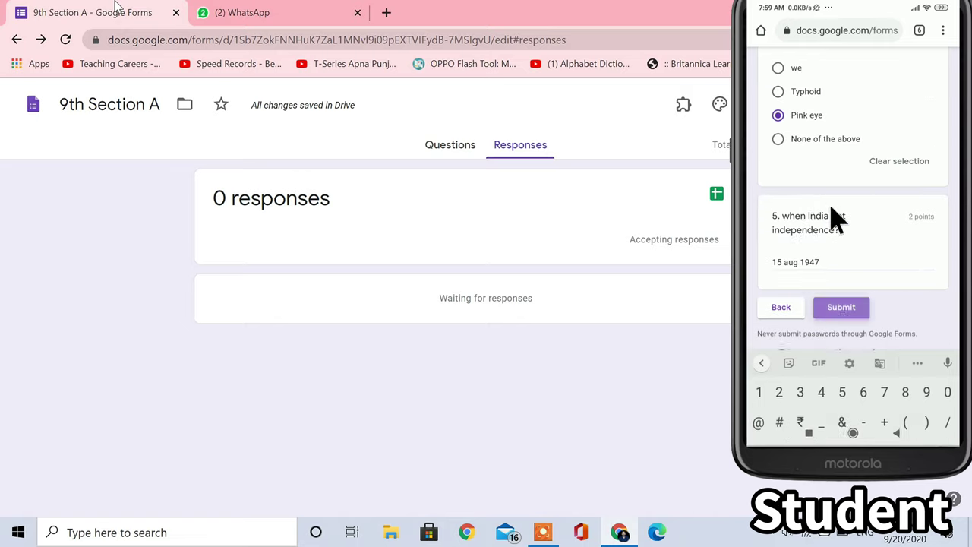
pyautogui.click(835, 313)
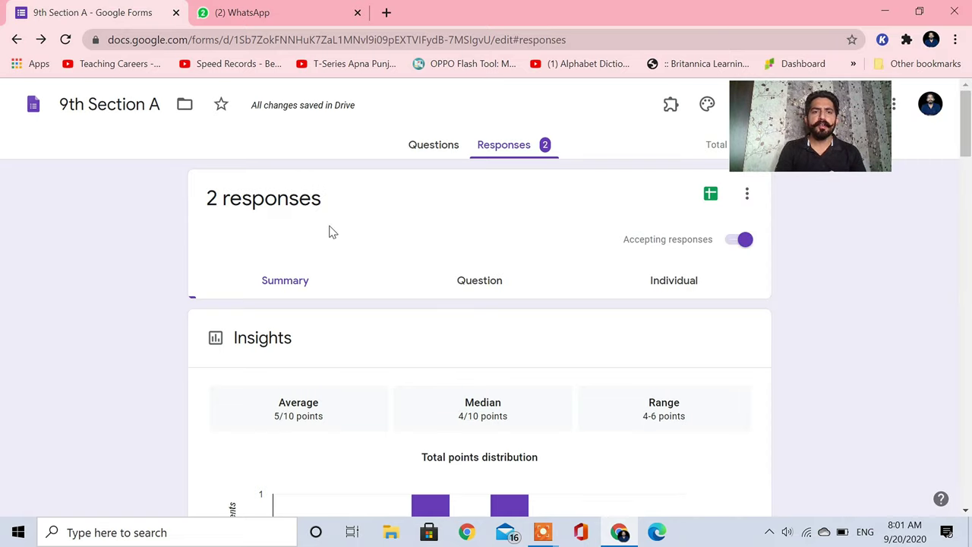
# Step: Review the response insights in the summary and the submitted answers to Name of the Student in the per-question view
pyautogui.scroll(-1, 314, 287)
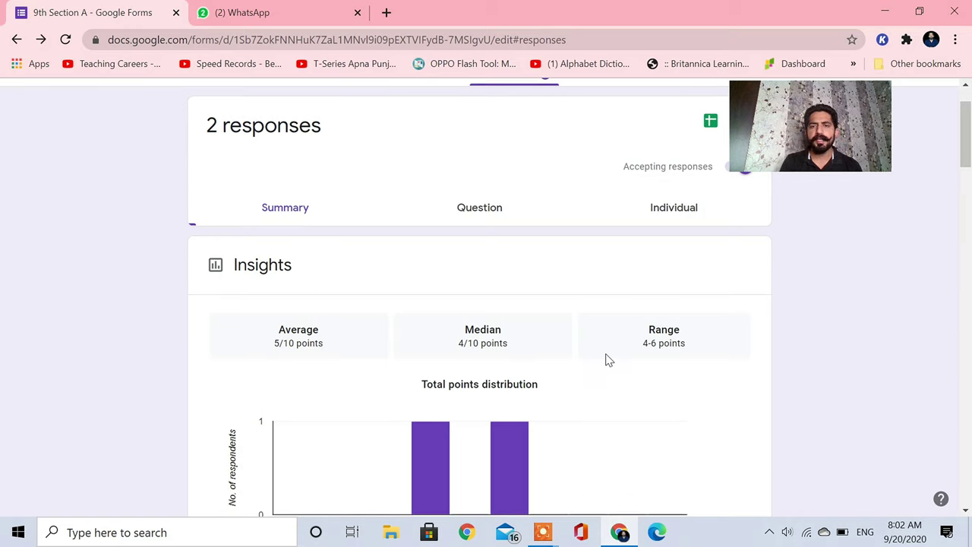
pyautogui.scroll(1, 605, 359)
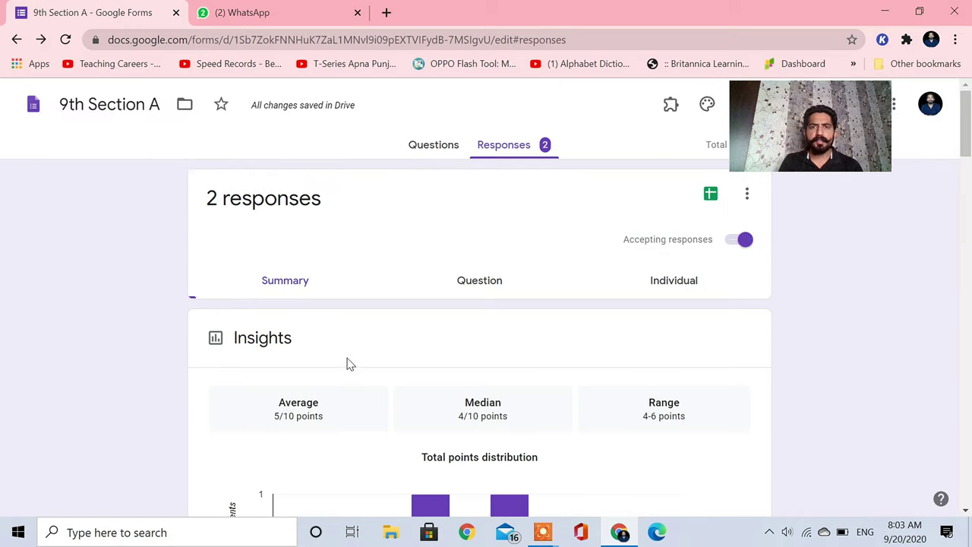
pyautogui.click(478, 287)
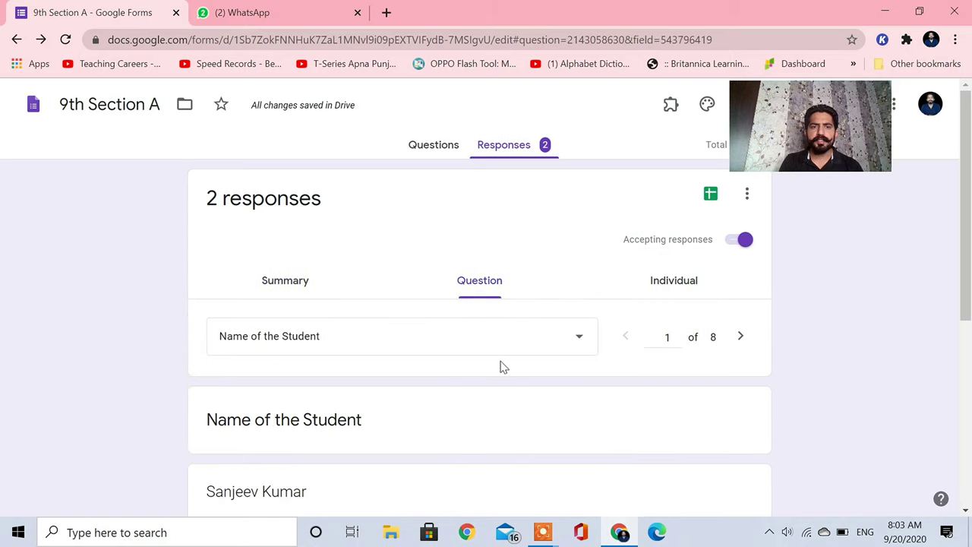
pyautogui.scroll(-3, 501, 366)
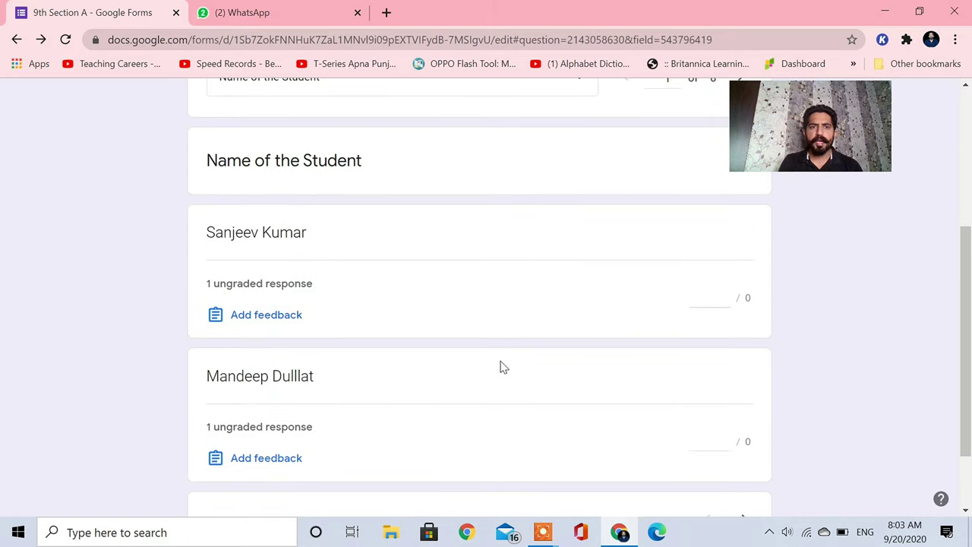
pyautogui.scroll(-1, 501, 366)
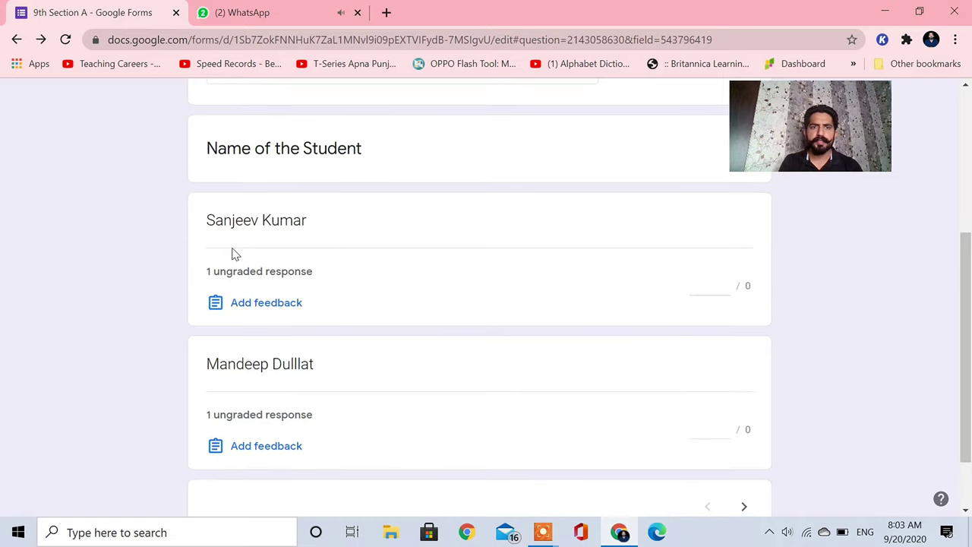
pyautogui.scroll(-1, 426, 417)
pyautogui.scroll(2, 425, 417)
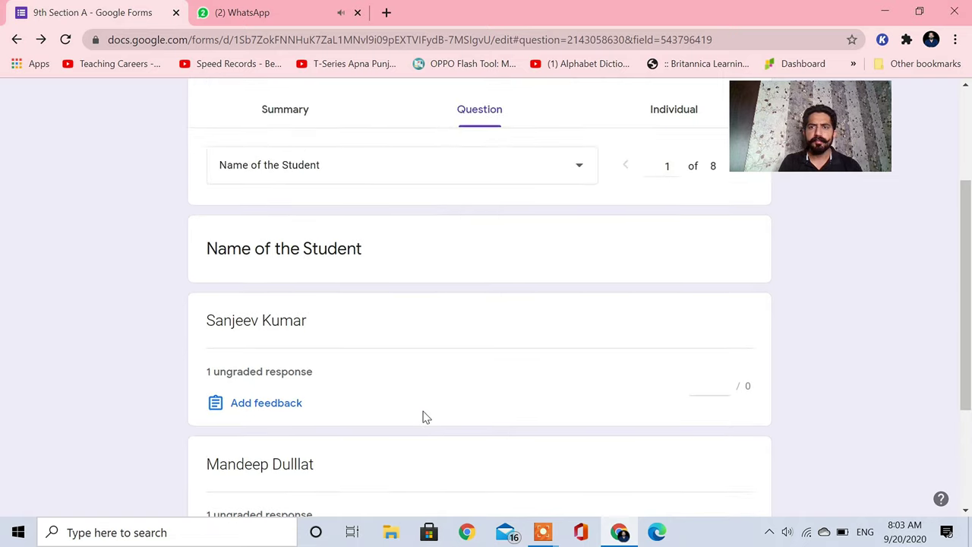
pyautogui.scroll(3, 423, 417)
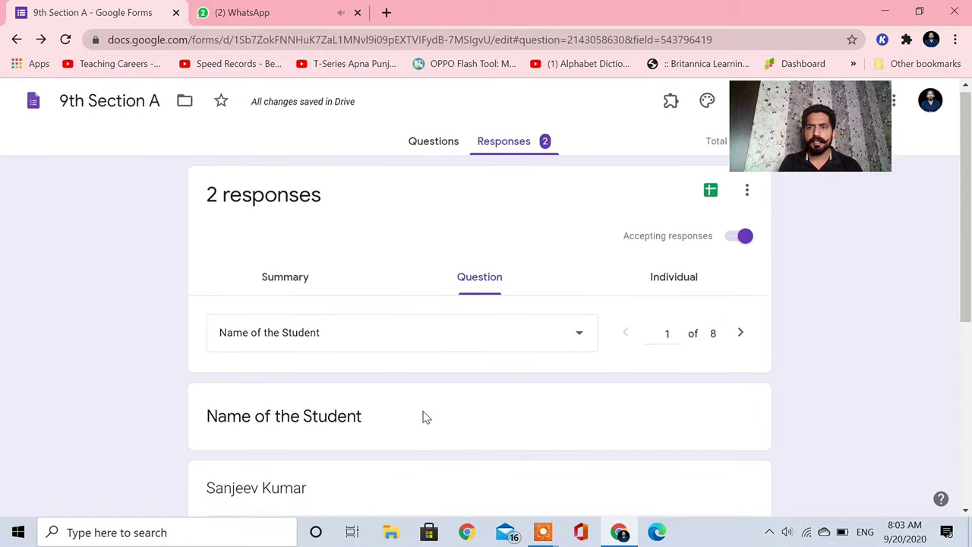
# Step: Go through the per-question responses from Roll Number to question 1 about the large blood vessel and review its graded answers
pyautogui.click(742, 338)
pyautogui.scroll(-1, 746, 339)
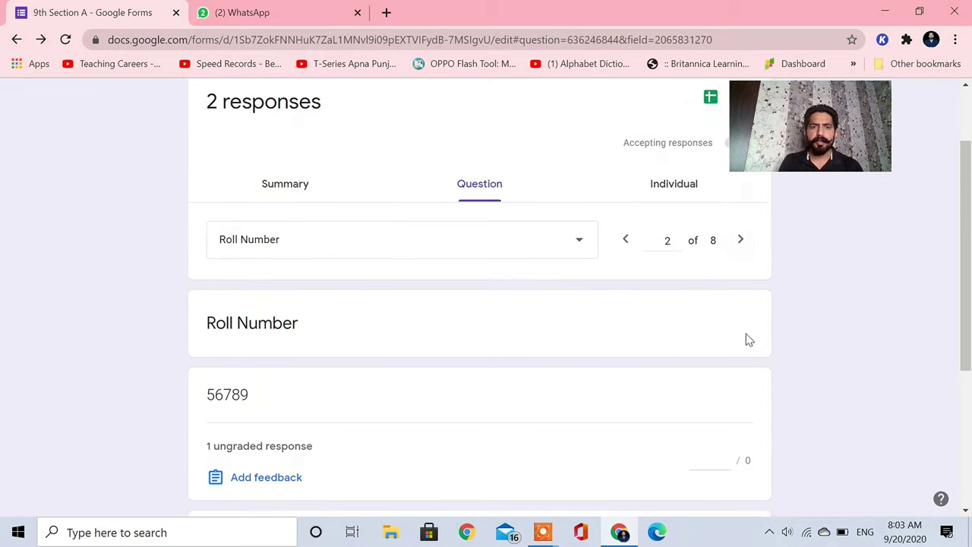
pyautogui.scroll(-2, 309, 332)
pyautogui.scroll(-1, 308, 332)
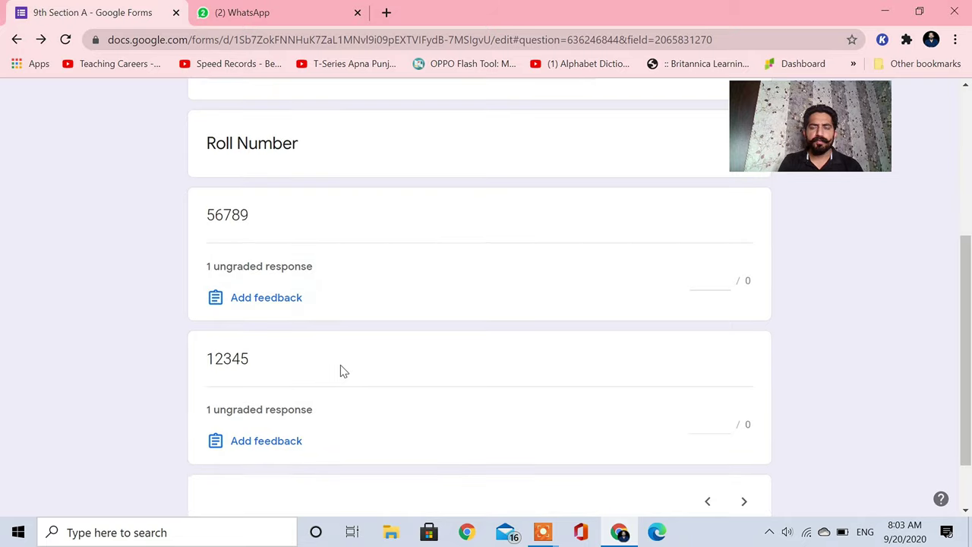
pyautogui.scroll(2, 341, 371)
pyautogui.click(738, 216)
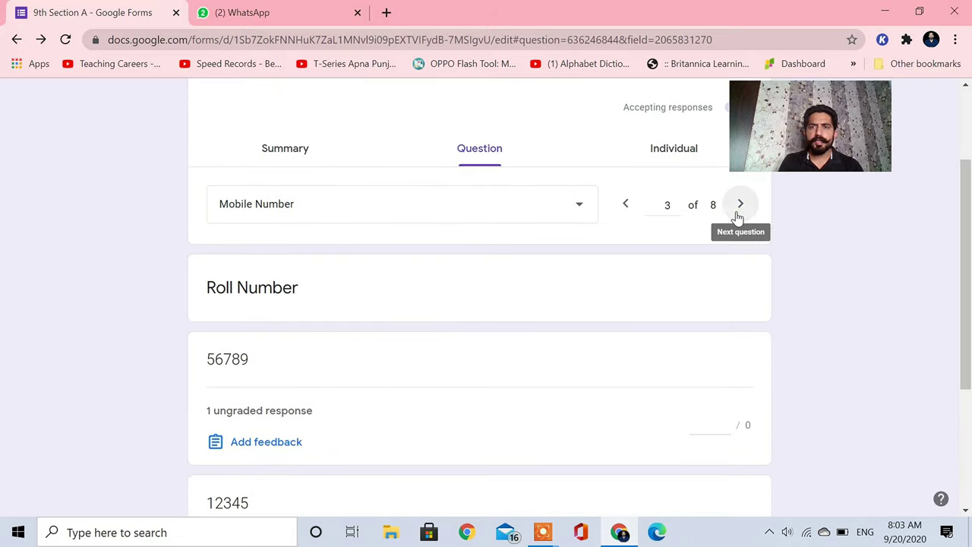
pyautogui.click(737, 217)
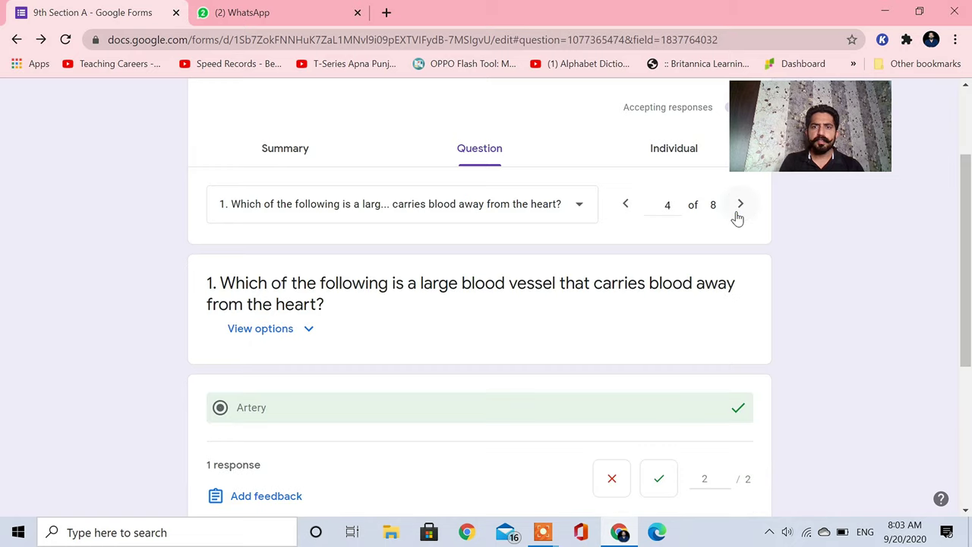
pyautogui.scroll(-3, 836, 332)
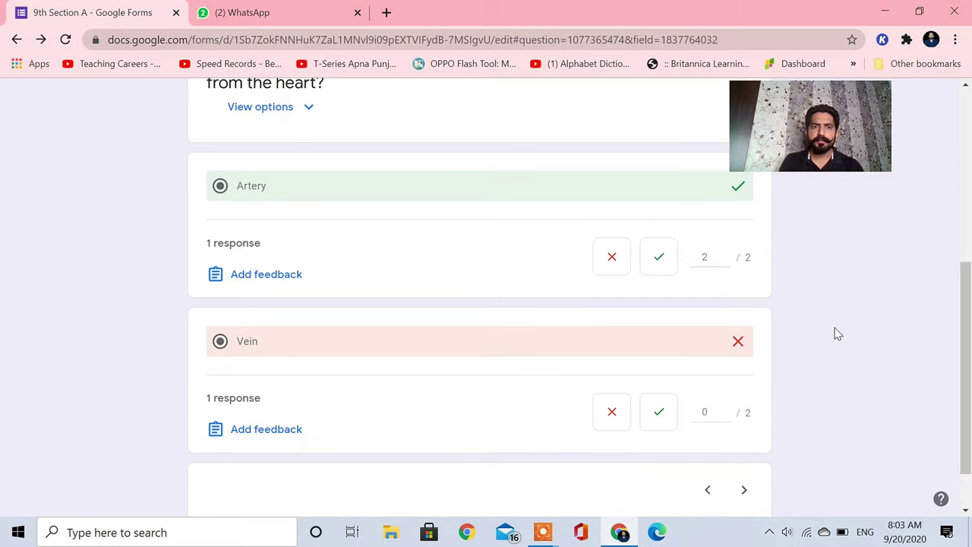
pyautogui.scroll(5, 837, 334)
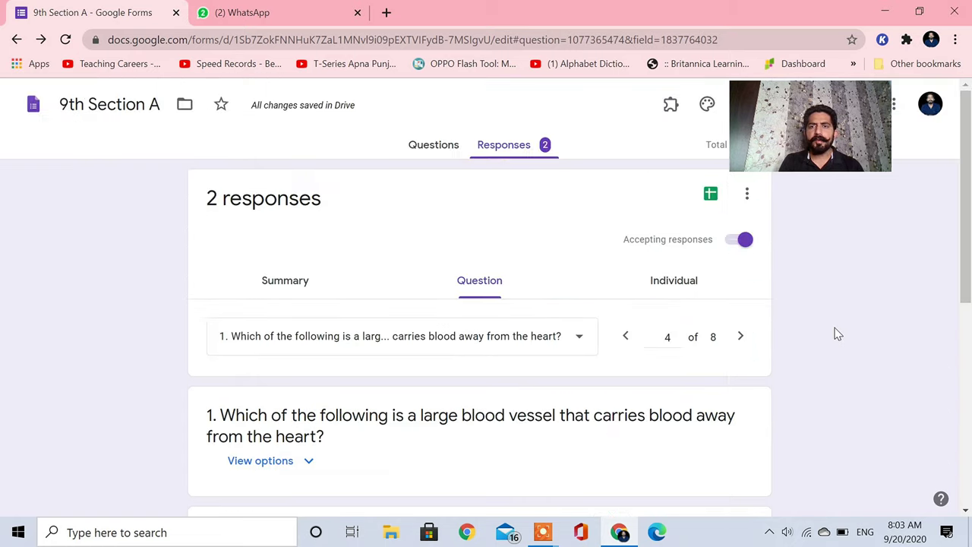
# Step: Show the individual responses and check the list of respondents, keeping the first one selected
pyautogui.click(679, 291)
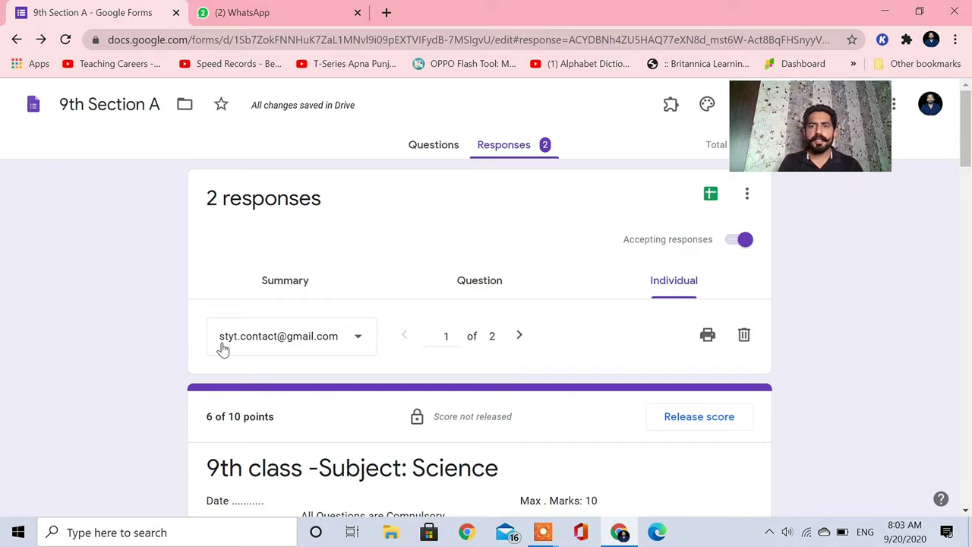
pyautogui.scroll(-1, 222, 345)
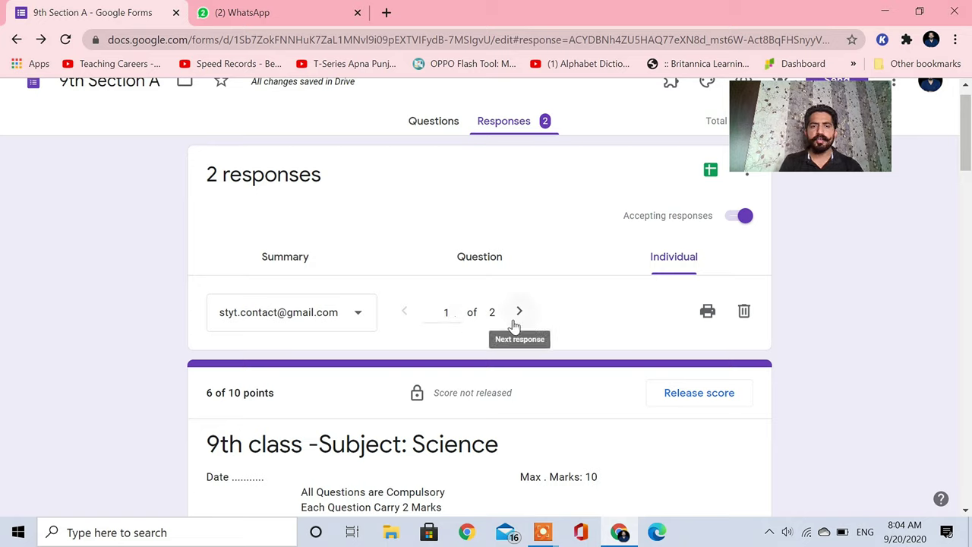
pyautogui.click(358, 313)
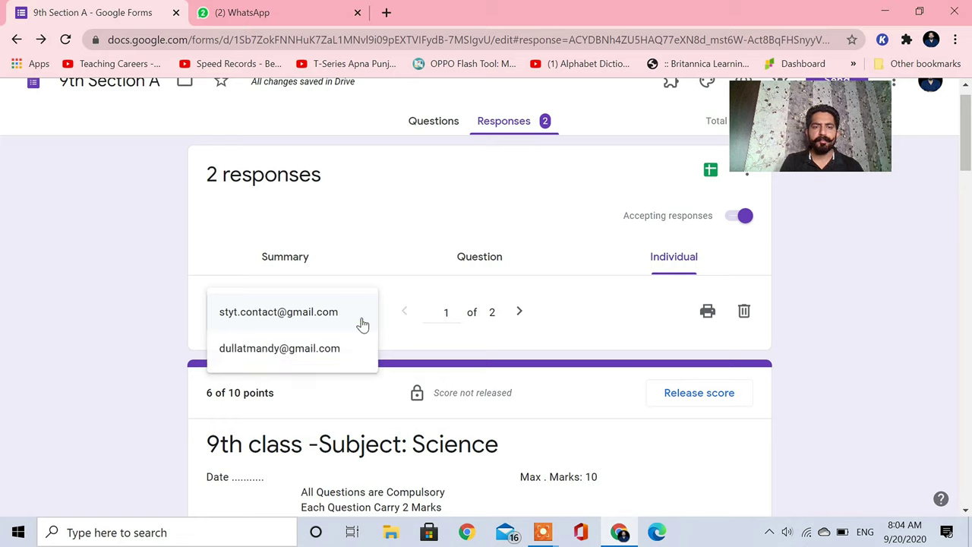
pyautogui.click(159, 315)
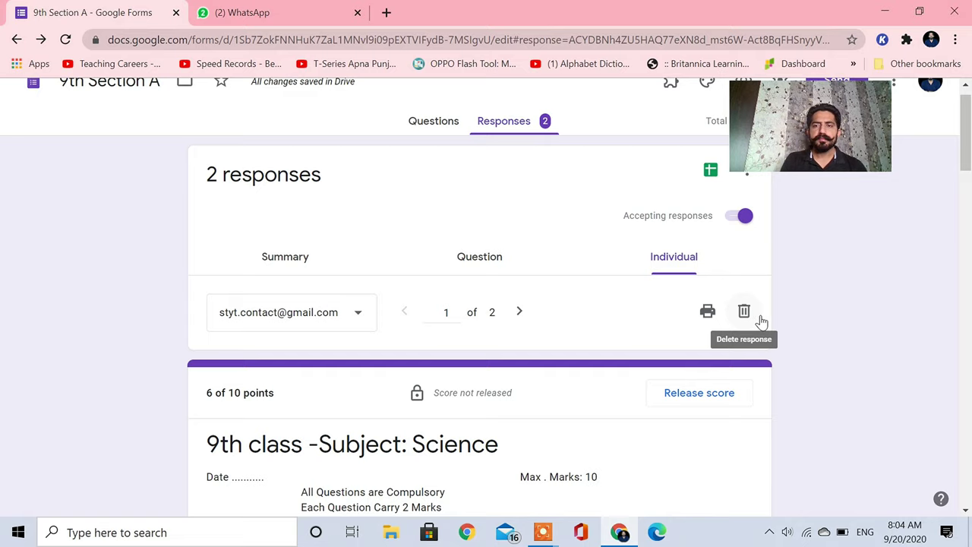
# Step: Review the first respondent's form header and personal details, from the email address through the name and roll number to the mobile number
pyautogui.scroll(-1, 252, 330)
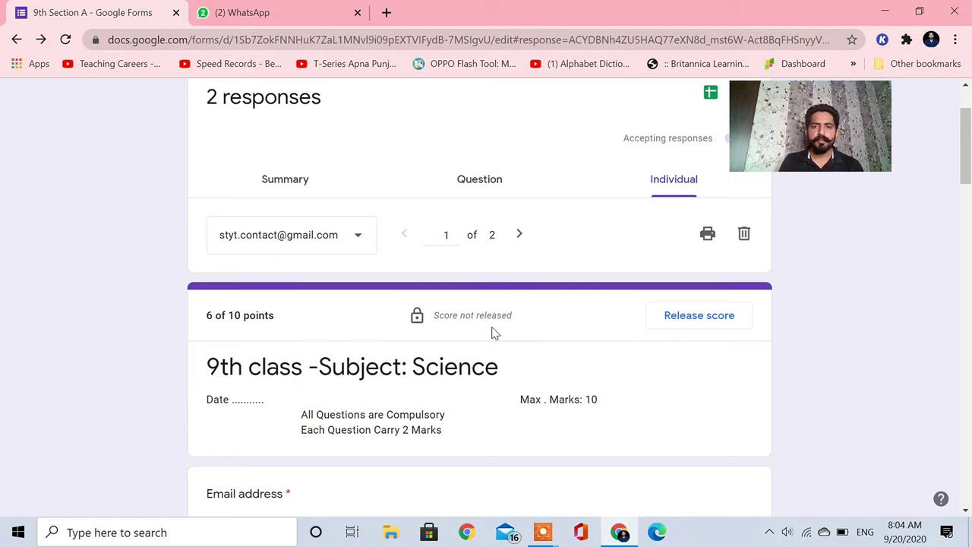
pyautogui.scroll(-1, 524, 323)
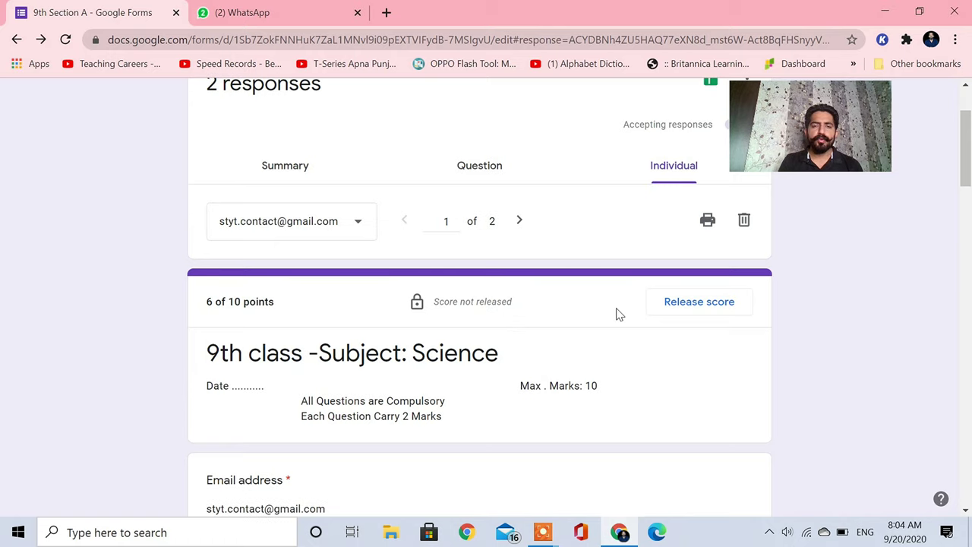
pyautogui.scroll(-1, 619, 314)
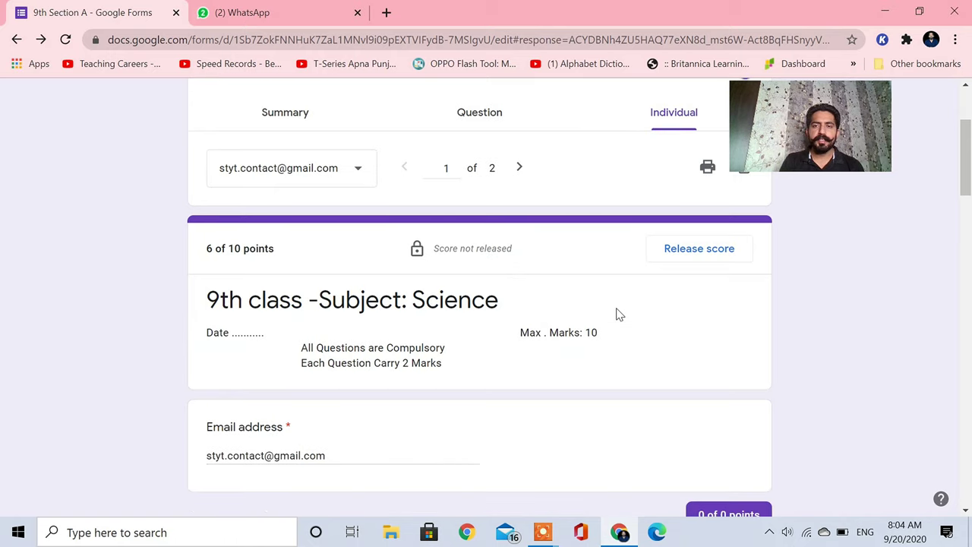
pyautogui.scroll(-3, 619, 314)
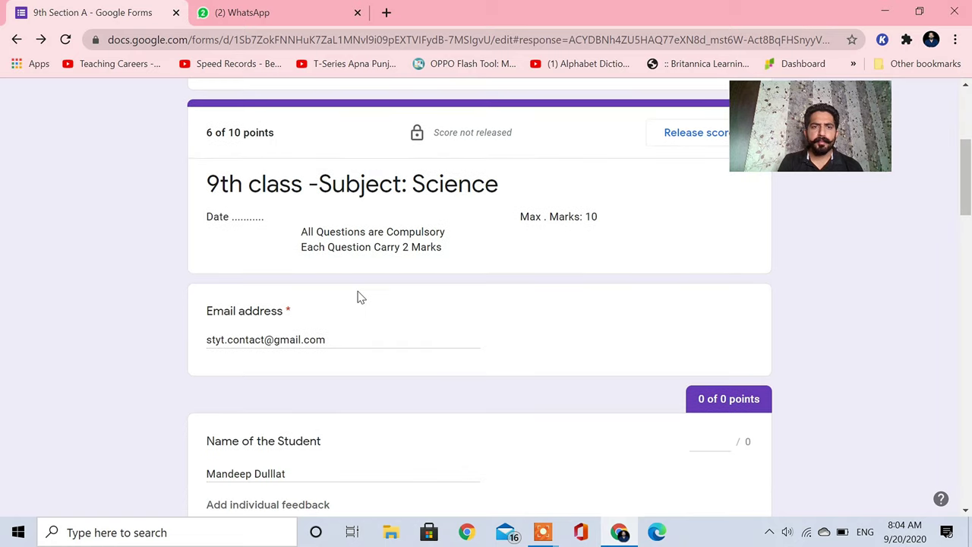
pyautogui.scroll(-3, 371, 323)
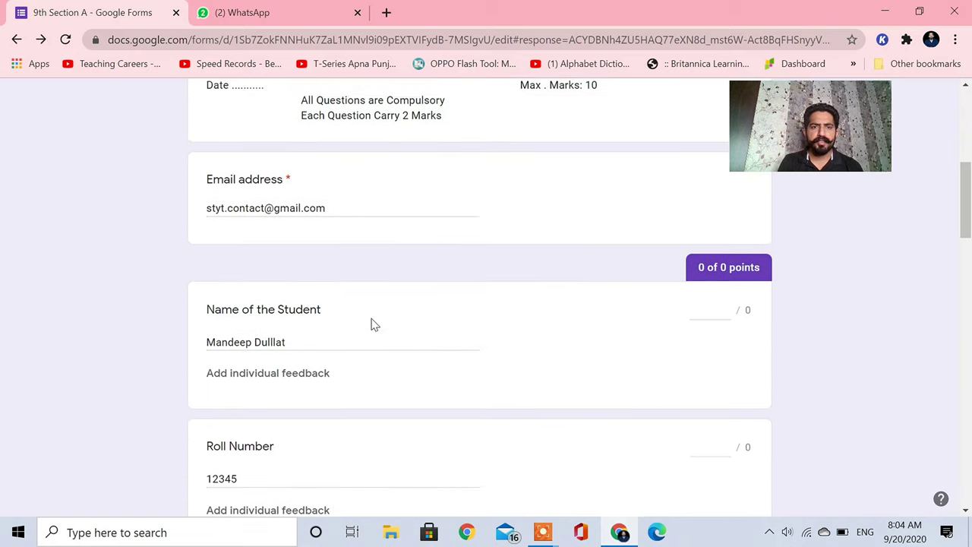
pyautogui.scroll(-4, 372, 324)
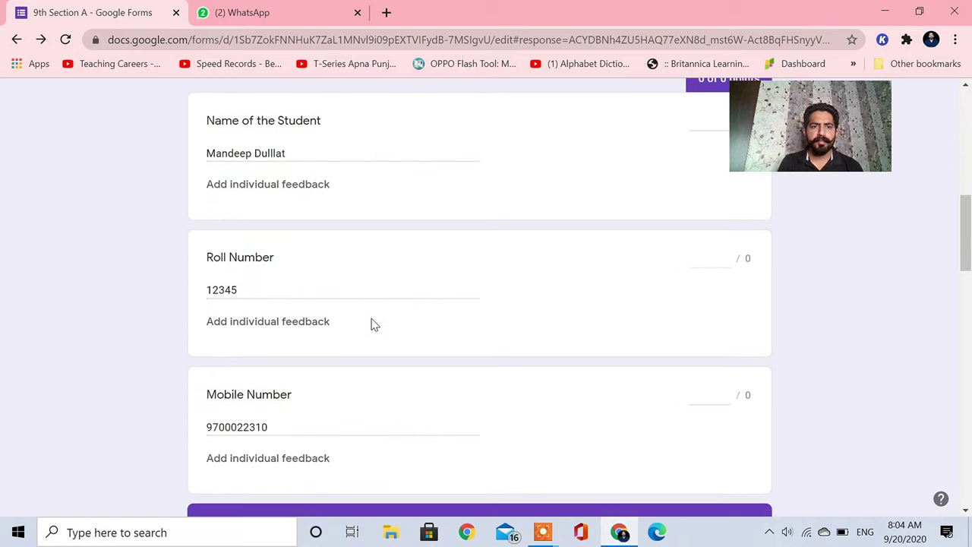
# Step: Review the first respondent's graded Section - A answers, from question 1 about the blood vessel to question 5 about India's independence
pyautogui.scroll(-6, 372, 324)
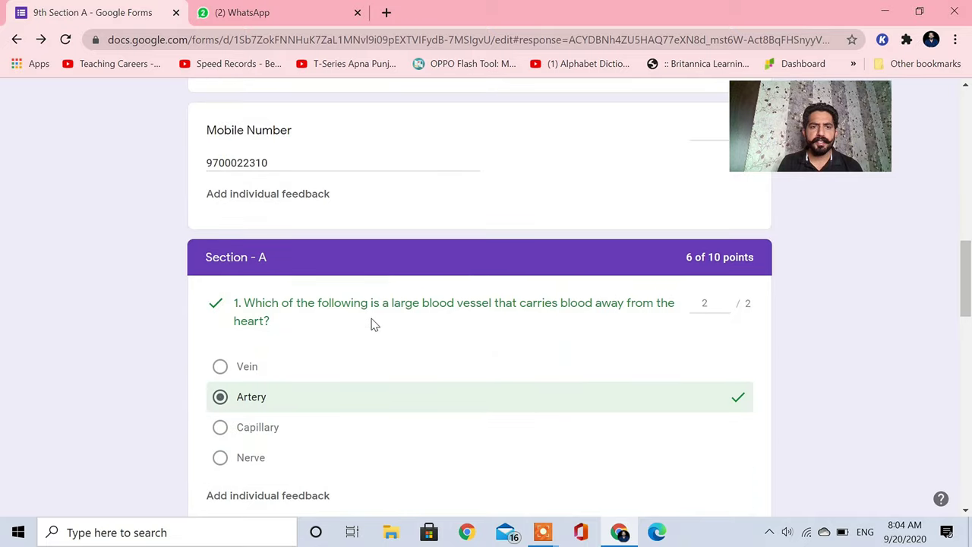
pyautogui.scroll(-3, 371, 324)
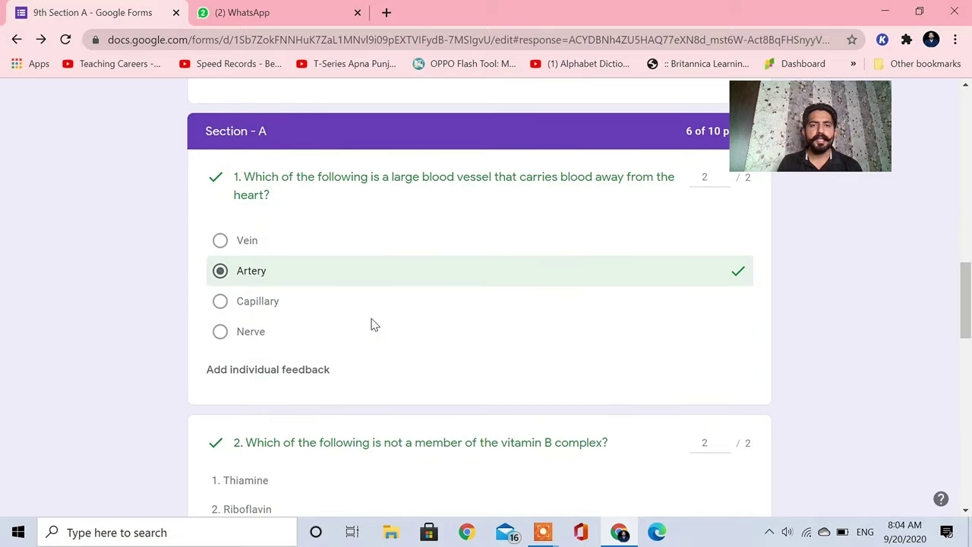
pyautogui.scroll(-5, 371, 323)
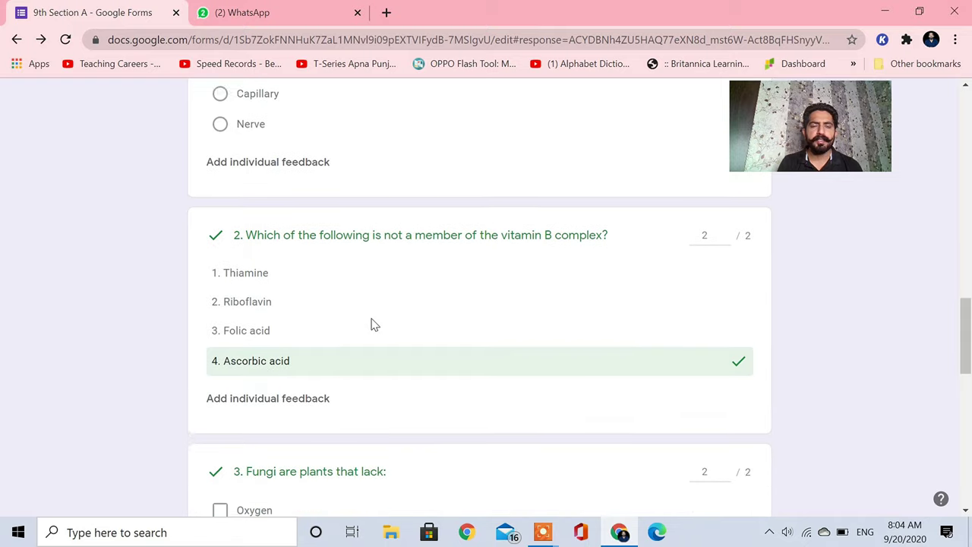
pyautogui.scroll(-5, 373, 324)
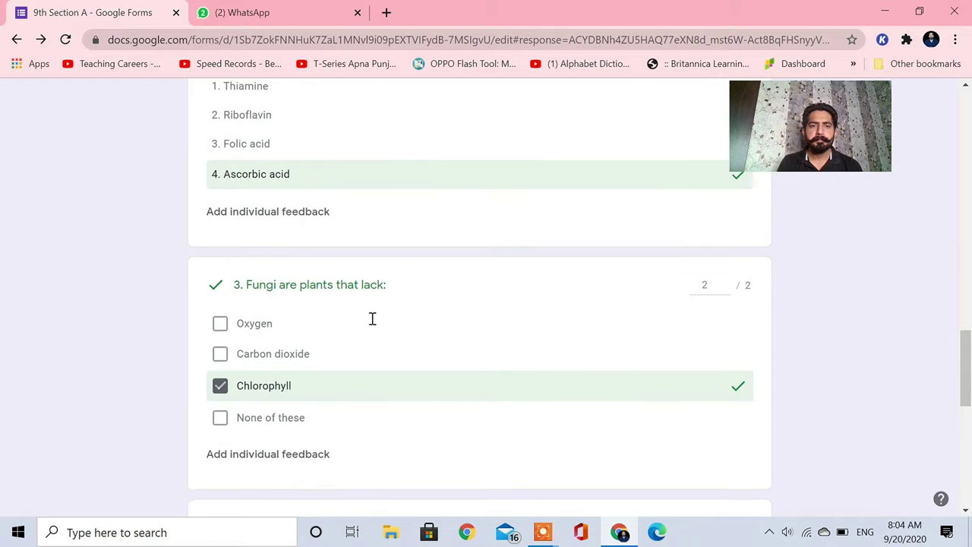
pyautogui.scroll(-5, 372, 318)
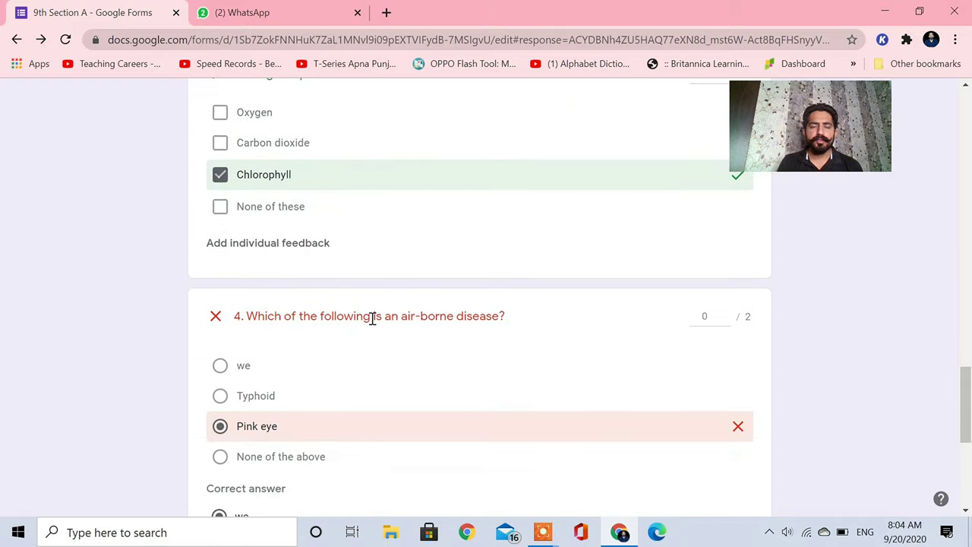
pyautogui.scroll(-3, 372, 320)
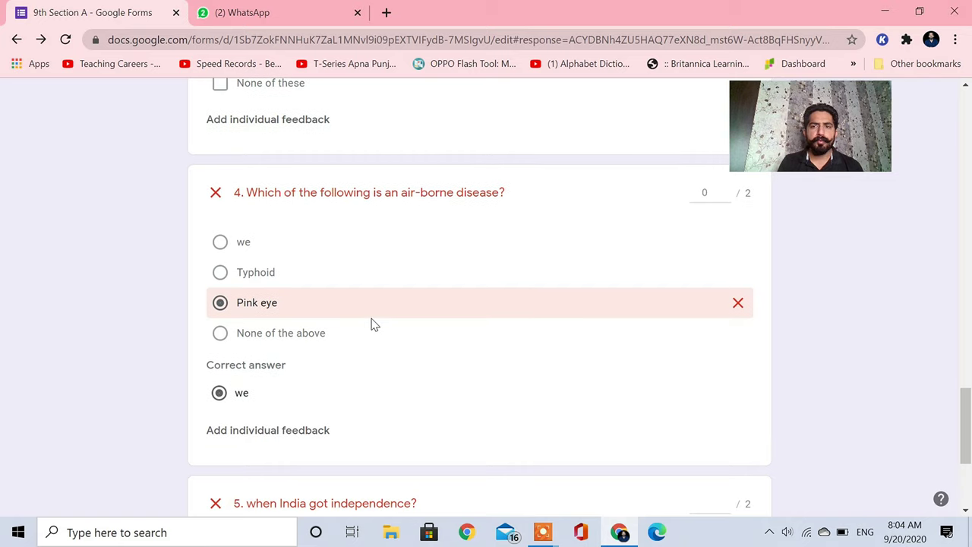
pyautogui.scroll(-1, 372, 324)
pyautogui.scroll(-1, 372, 325)
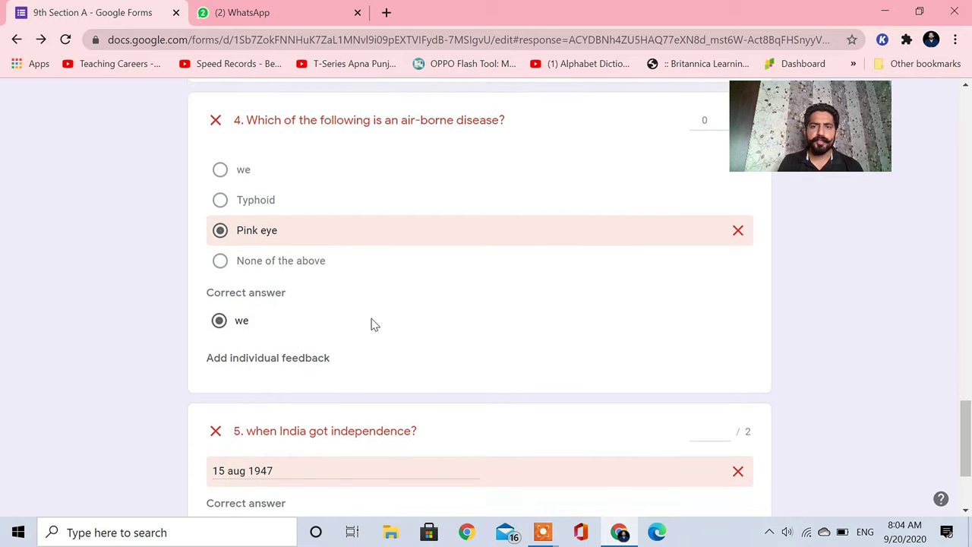
pyautogui.scroll(2, 373, 325)
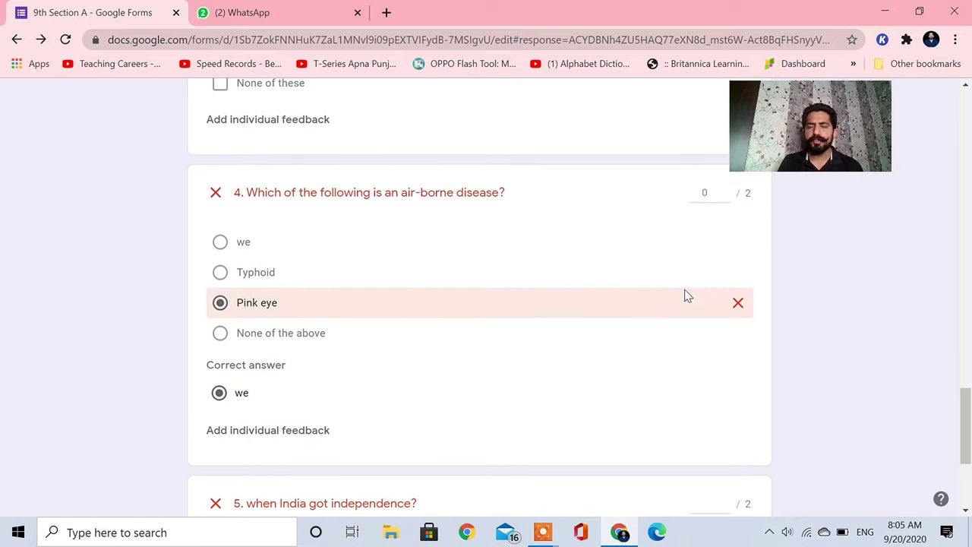
pyautogui.scroll(-2, 684, 307)
pyautogui.scroll(-2, 681, 310)
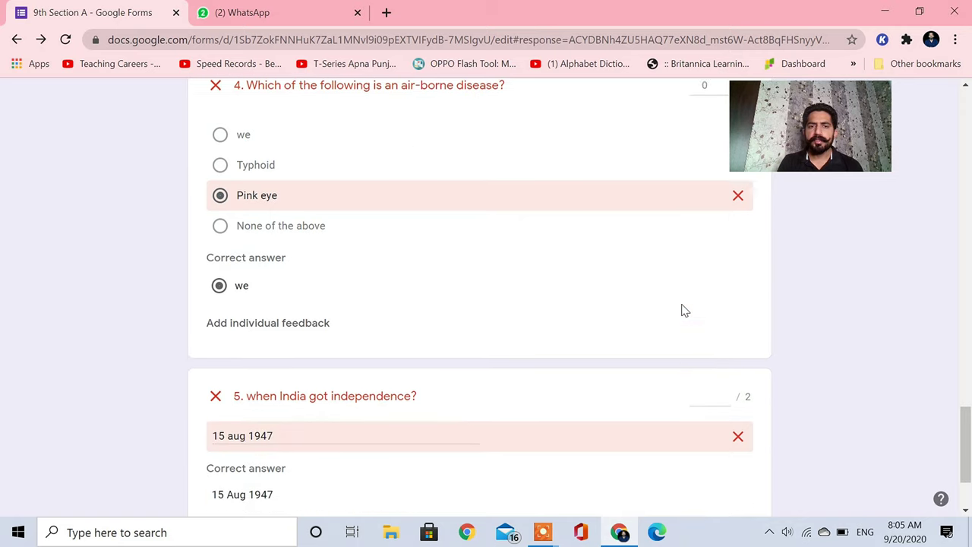
# Step: Award 2 points for the first respondent's answer to question 5 and save the grading change
pyautogui.scroll(-1, 681, 310)
pyautogui.scroll(1, 456, 273)
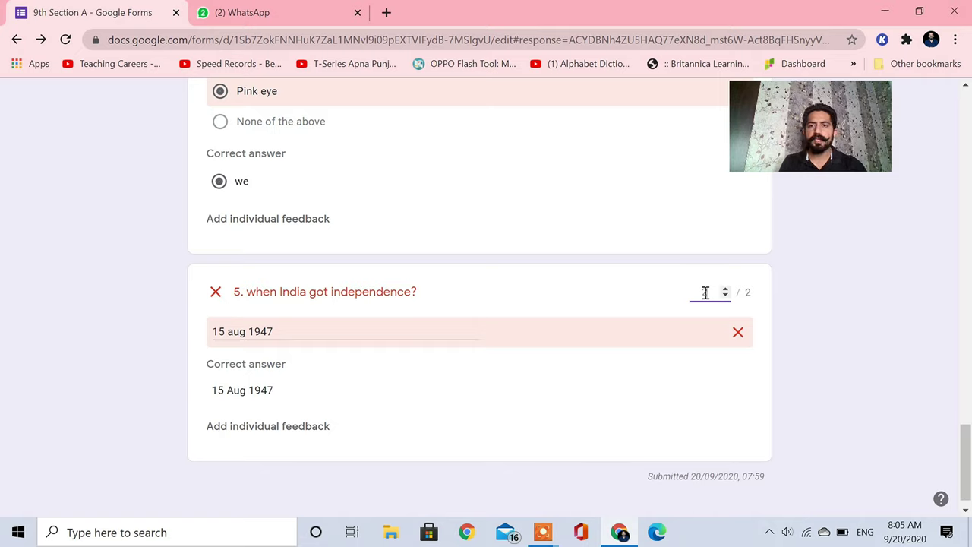
pyautogui.write('2')
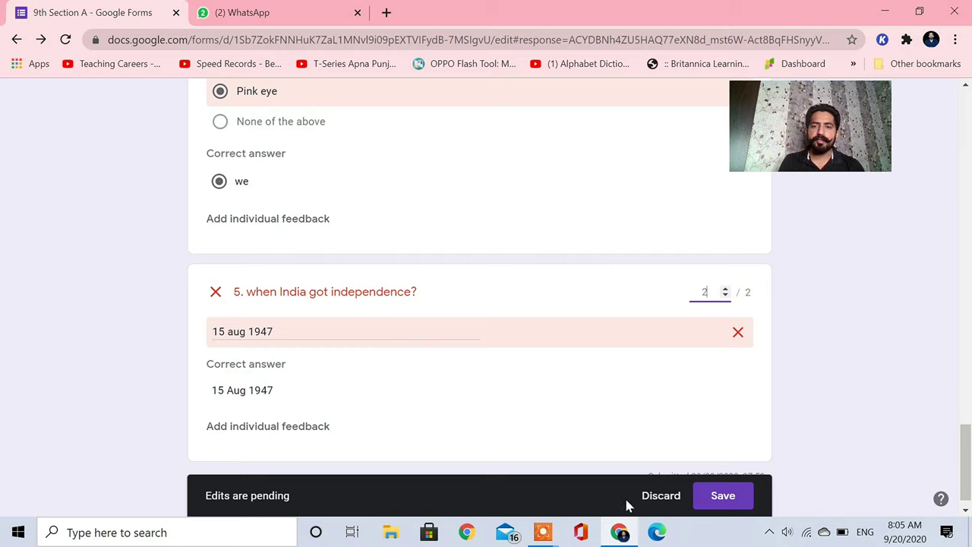
pyautogui.click(735, 511)
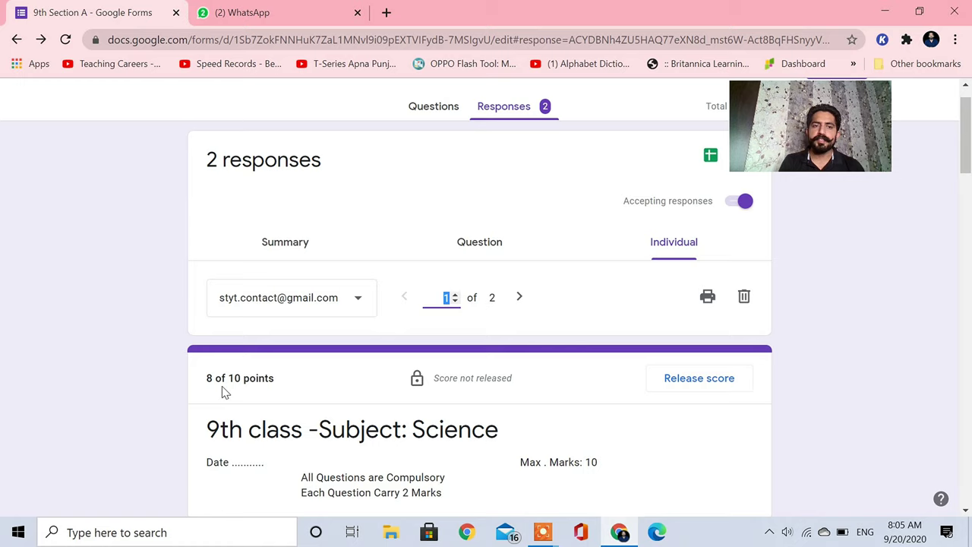
# Step: Check the first respondent's total score and the updated marking of question 5
pyautogui.scroll(-10, 222, 387)
pyautogui.scroll(-20, 222, 391)
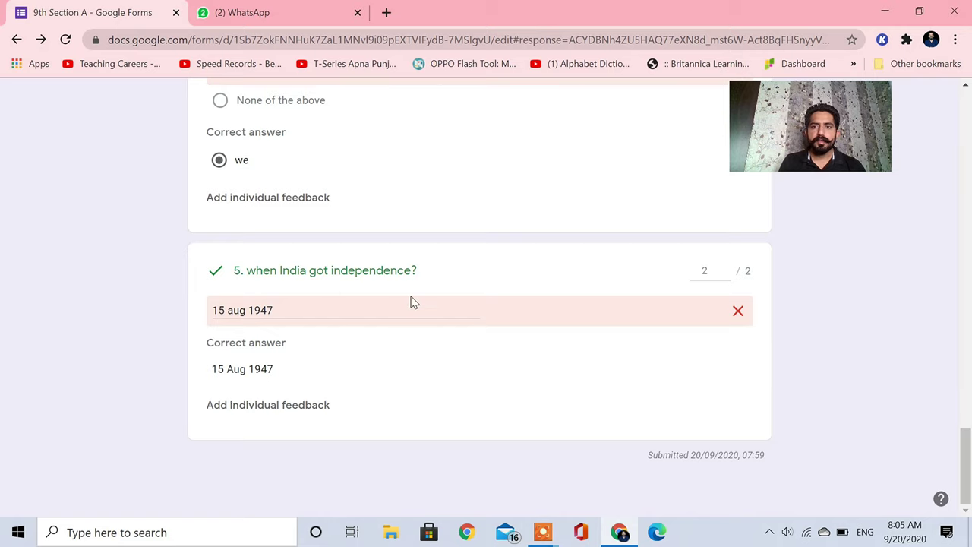
pyautogui.scroll(20, 764, 299)
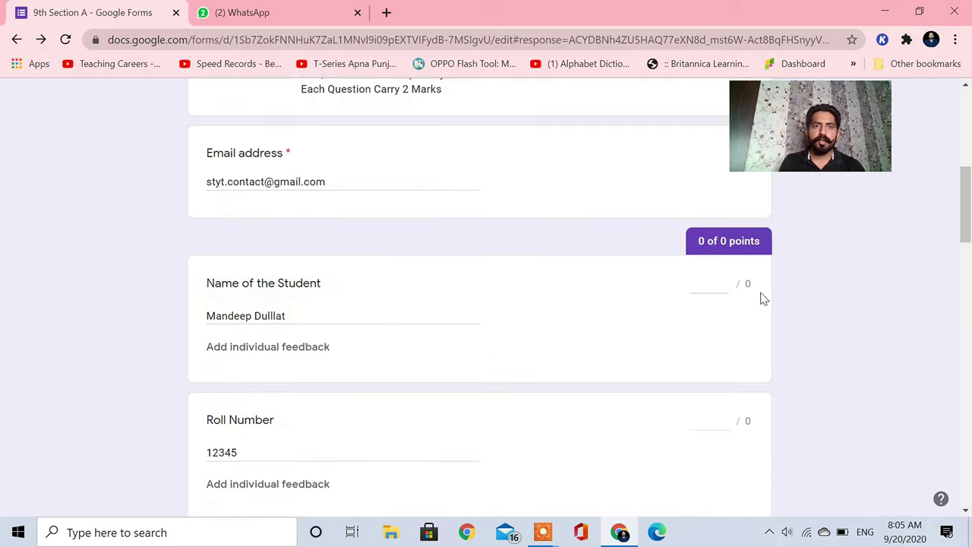
pyautogui.scroll(2, 507, 320)
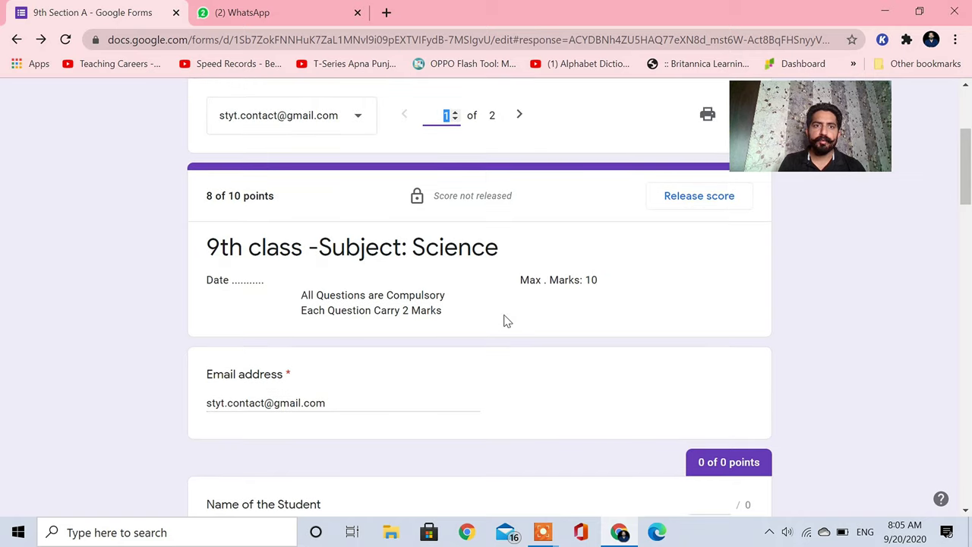
pyautogui.scroll(3, 524, 341)
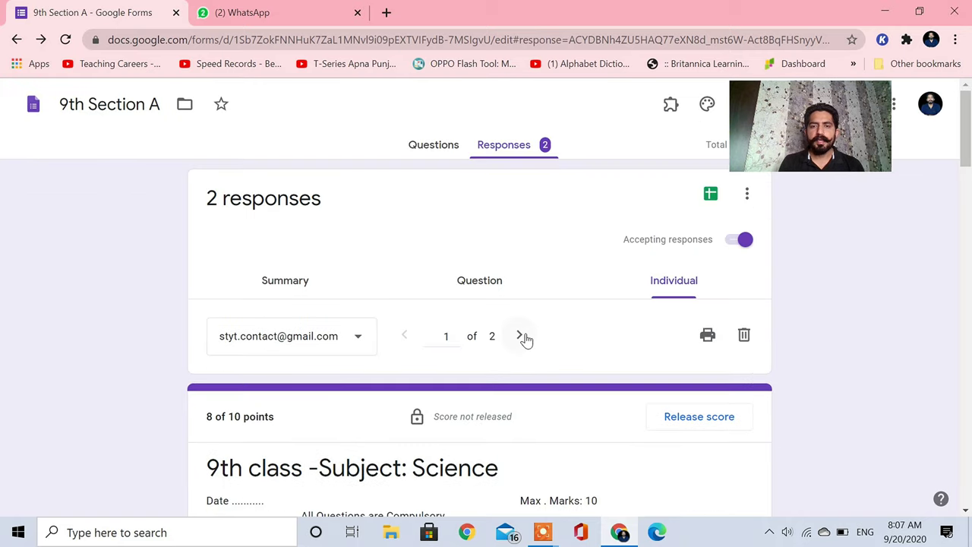
# Step: Show the second respondent's individual response and check its score
pyautogui.click(522, 338)
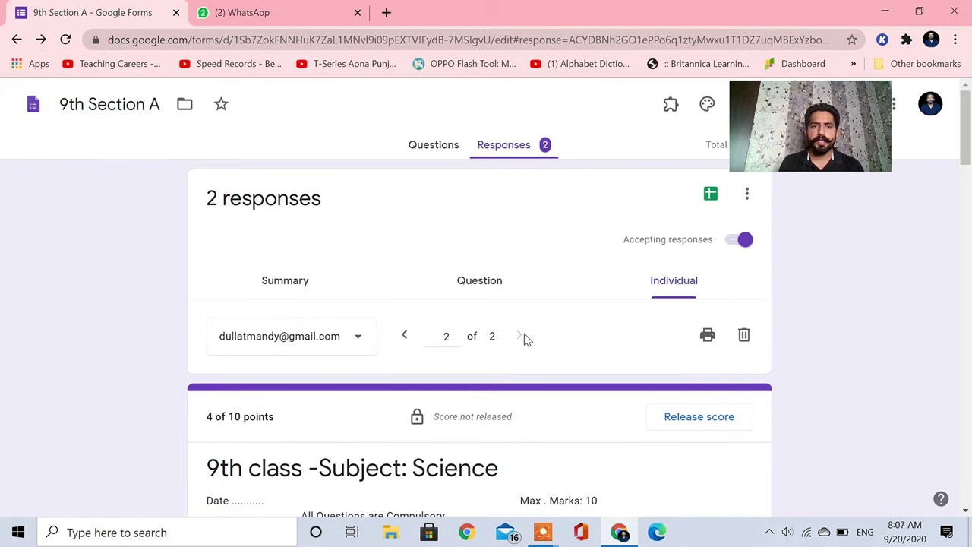
pyautogui.scroll(-1, 524, 337)
pyautogui.scroll(1, 524, 337)
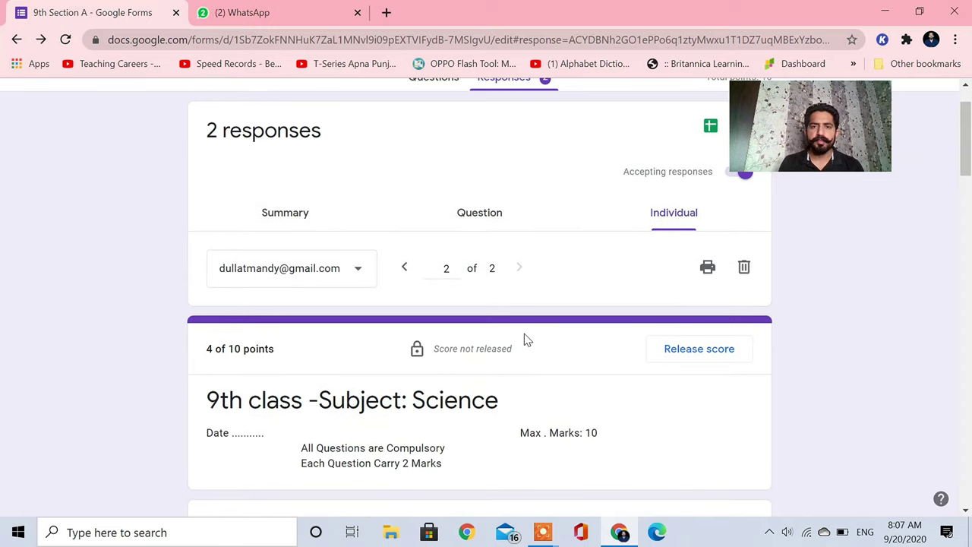
# Step: Return to the first response and release its score by email to that respondent only, leaving the second one unselected
pyautogui.click(407, 269)
pyautogui.click(691, 354)
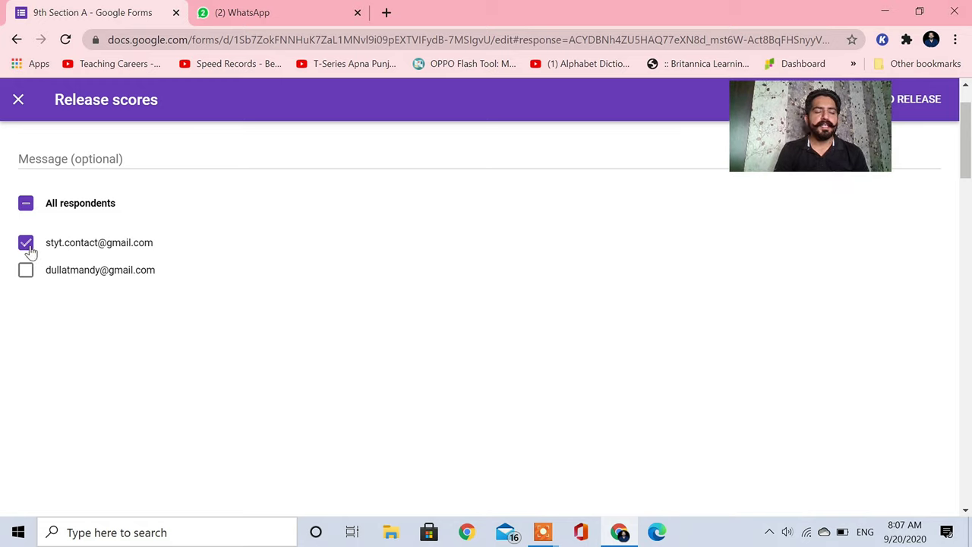
pyautogui.click(27, 271)
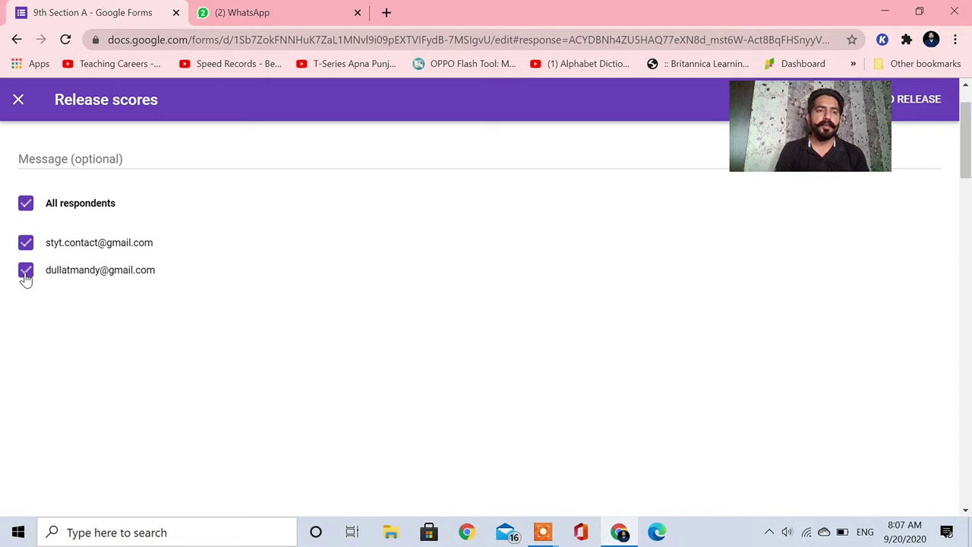
pyautogui.click(26, 272)
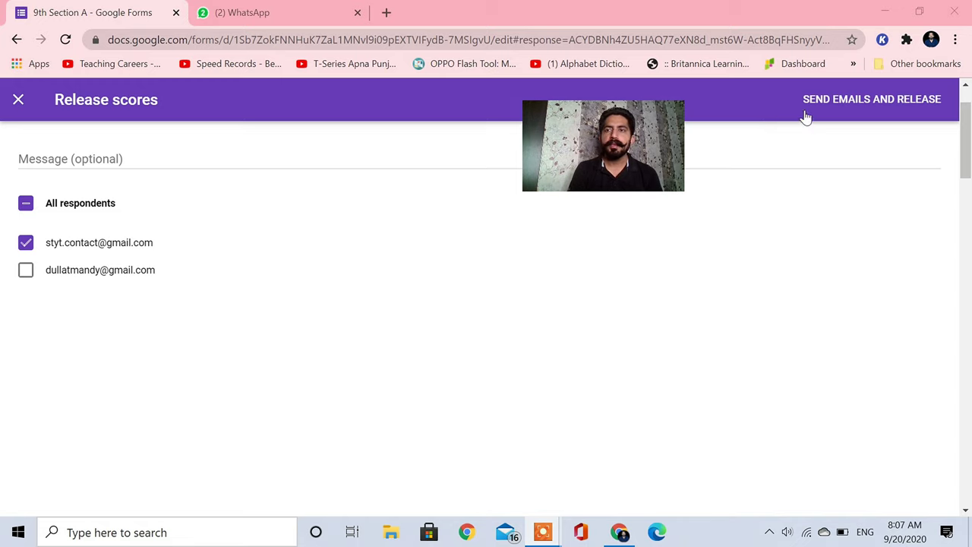
pyautogui.click(849, 106)
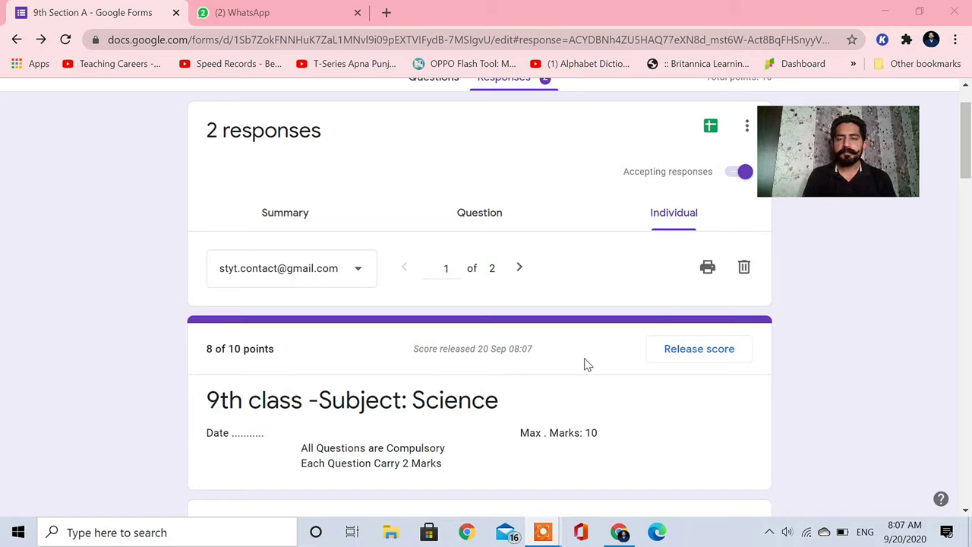
# Step: Show the second respondent's response again and check its score release status
pyautogui.click(524, 269)
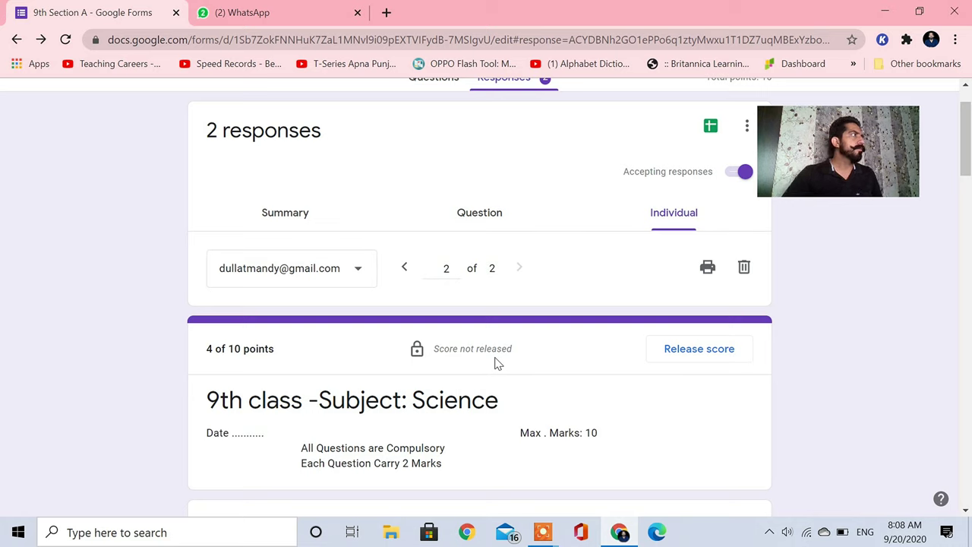
pyautogui.scroll(-1, 494, 364)
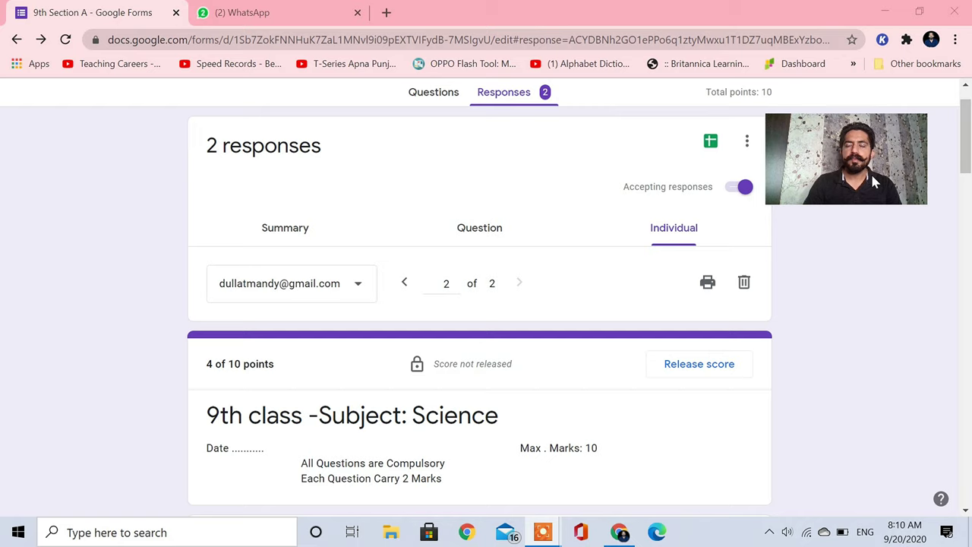
pyautogui.moveTo(871, 172); pyautogui.dragTo(142, 168)
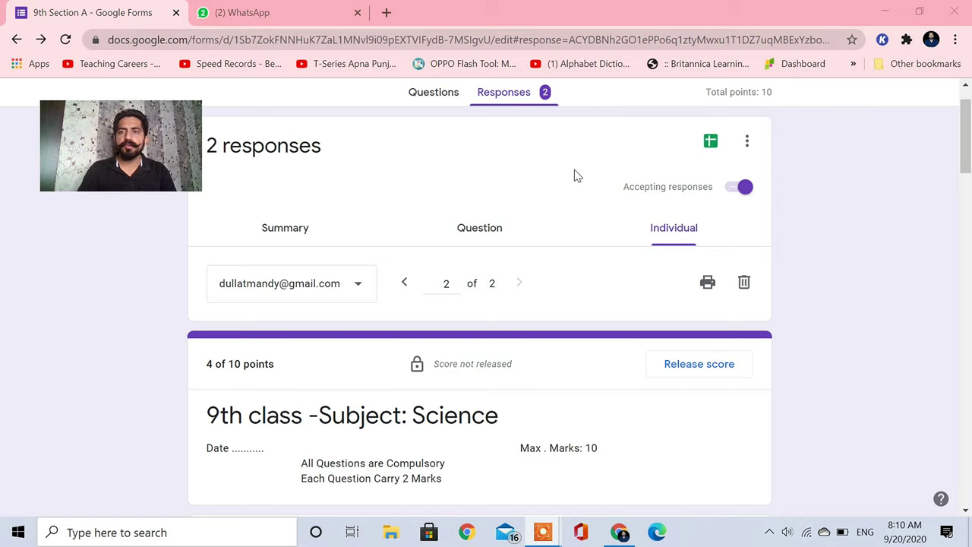
# Step: Download all responses as a CSV file and open the linked response spreadsheet in Google Sheets
pyautogui.click(745, 144)
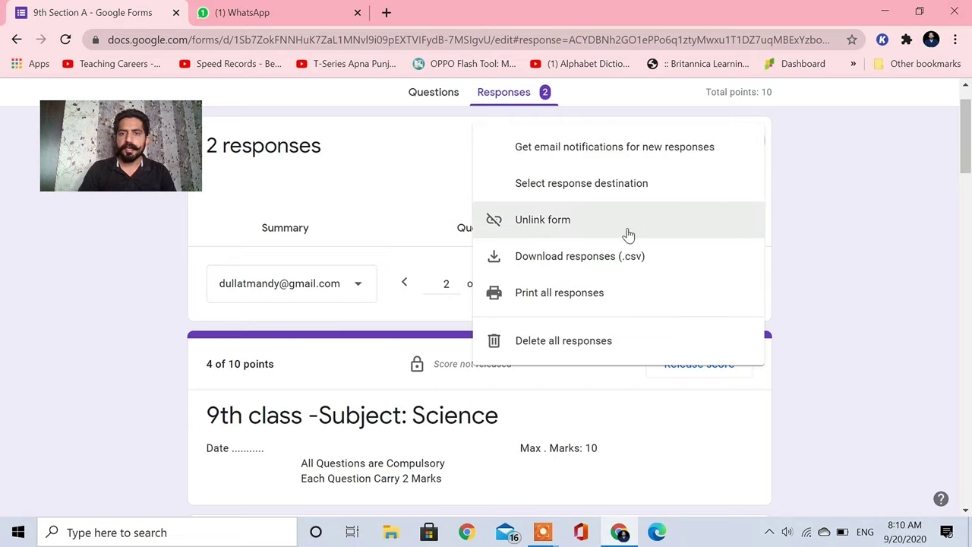
pyautogui.click(594, 270)
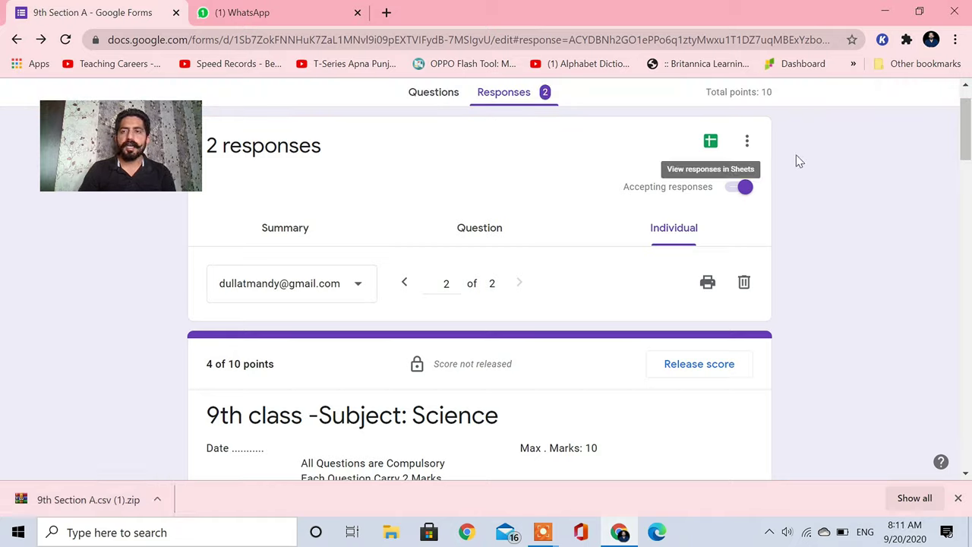
pyautogui.click(712, 143)
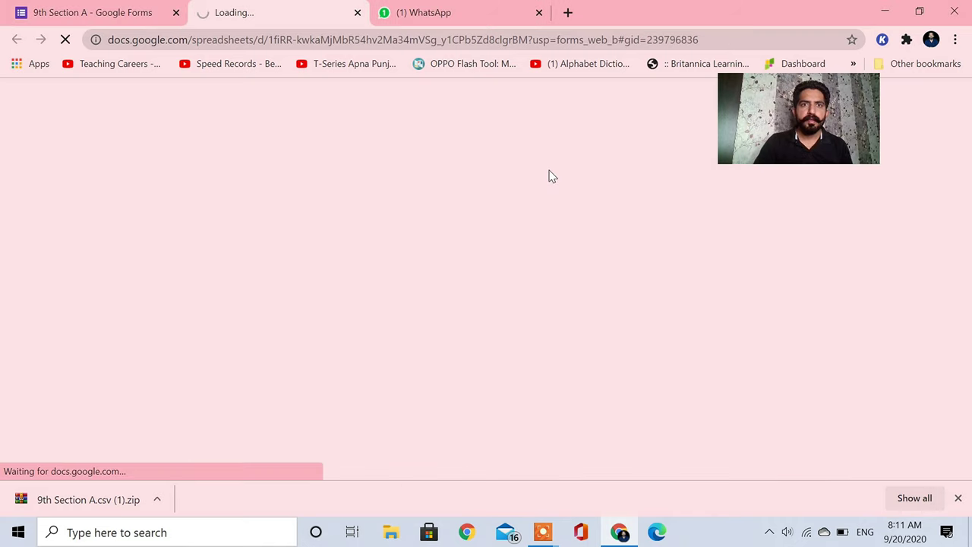